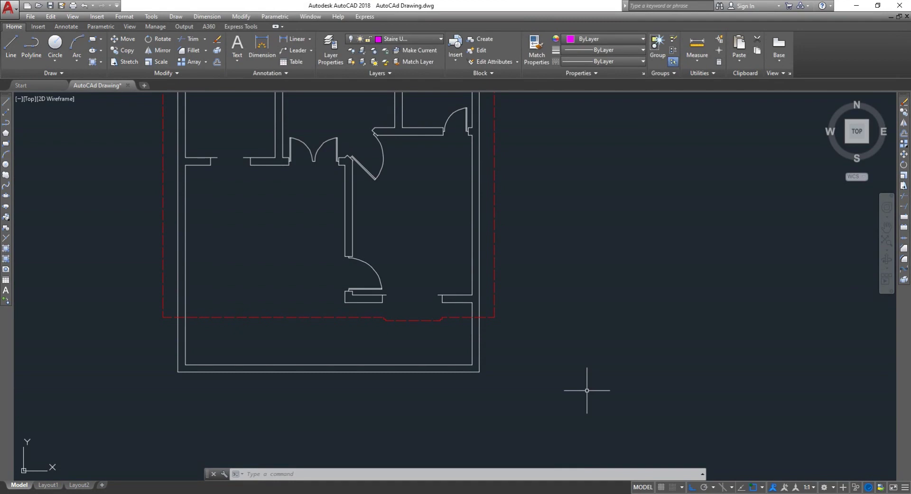
Step: Create a new layer named "Staire I" and set its colour to green, index 90
type("LA")
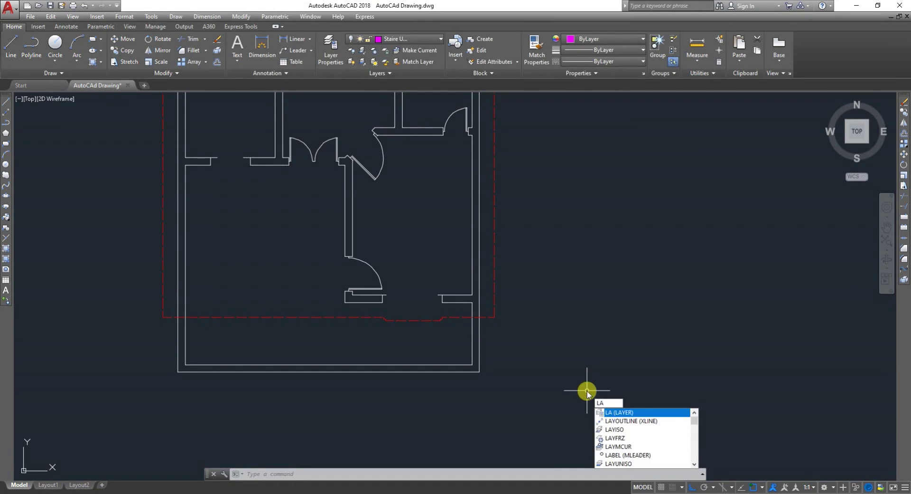
key("Return")
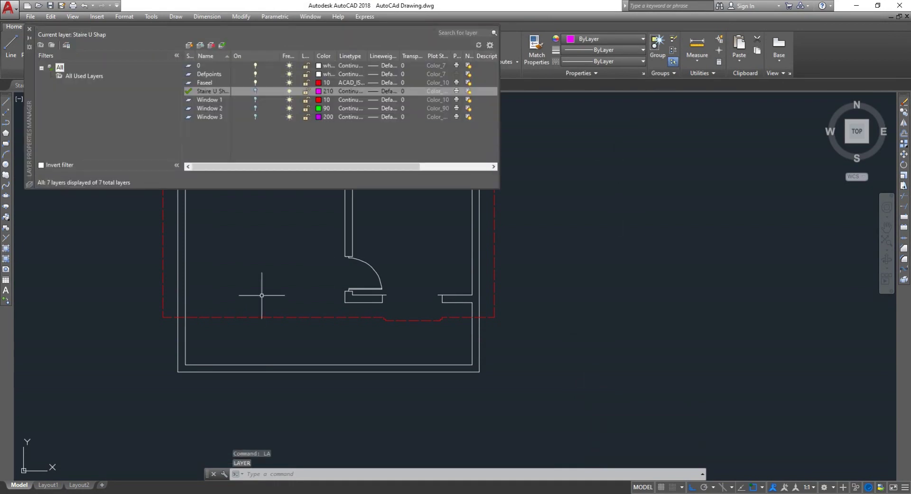
left_click(189, 46)
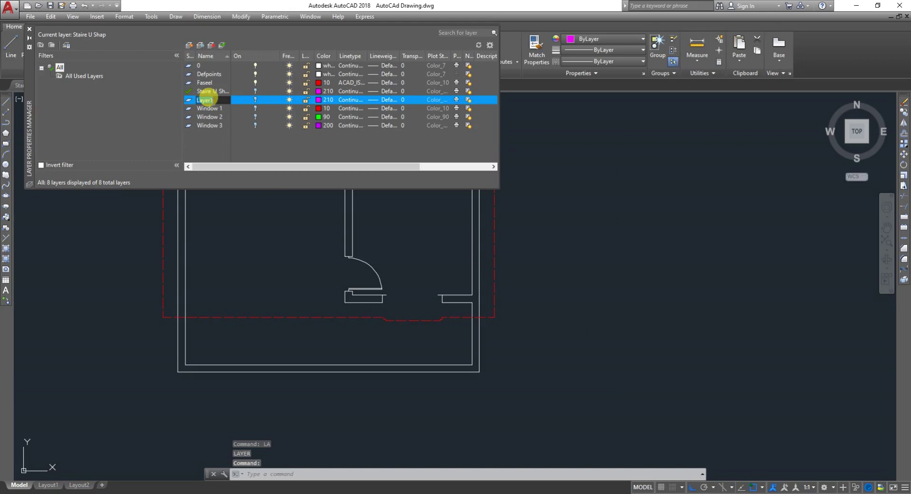
type("Sire")
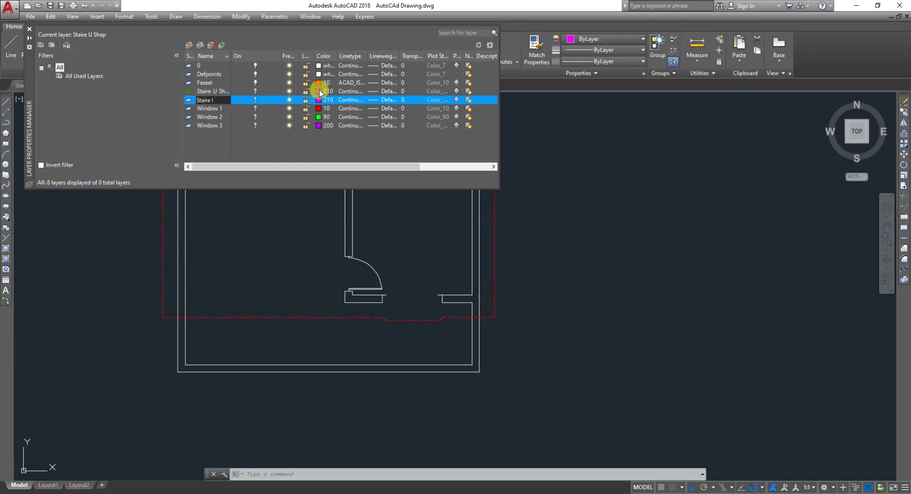
left_click(326, 99)
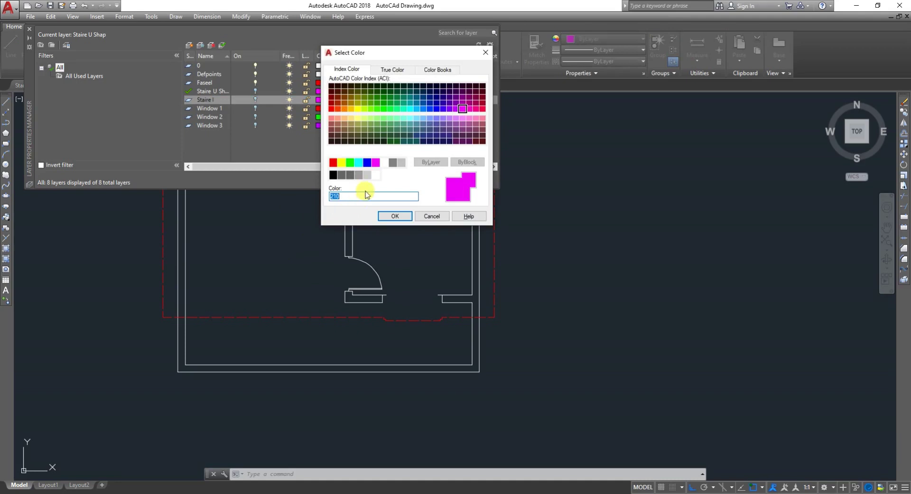
left_click(384, 109)
left_click(397, 216)
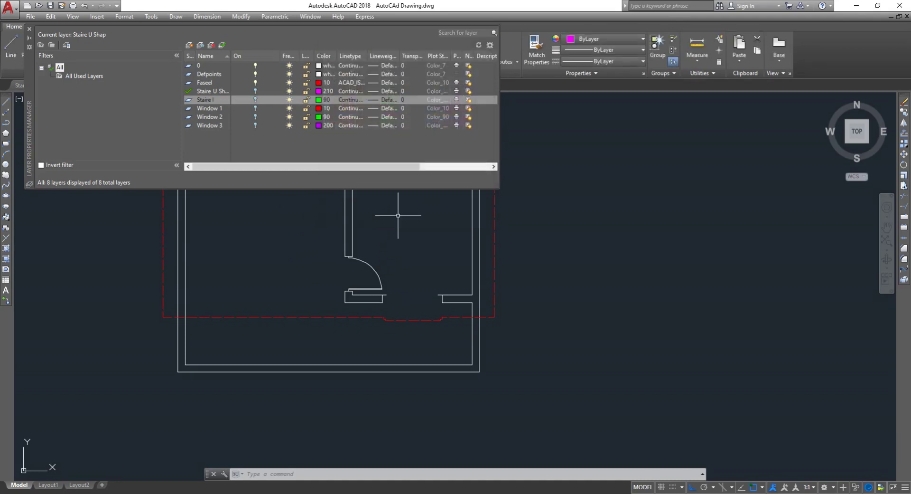
Step: Make the Staire I layer current, keep it turned on, and close the layer manager
left_click(207, 101)
left_click(208, 102)
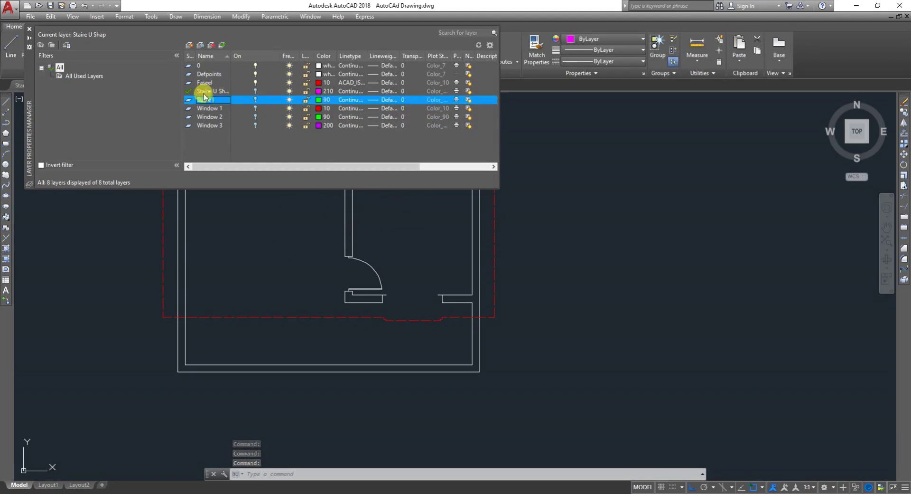
left_click(224, 46)
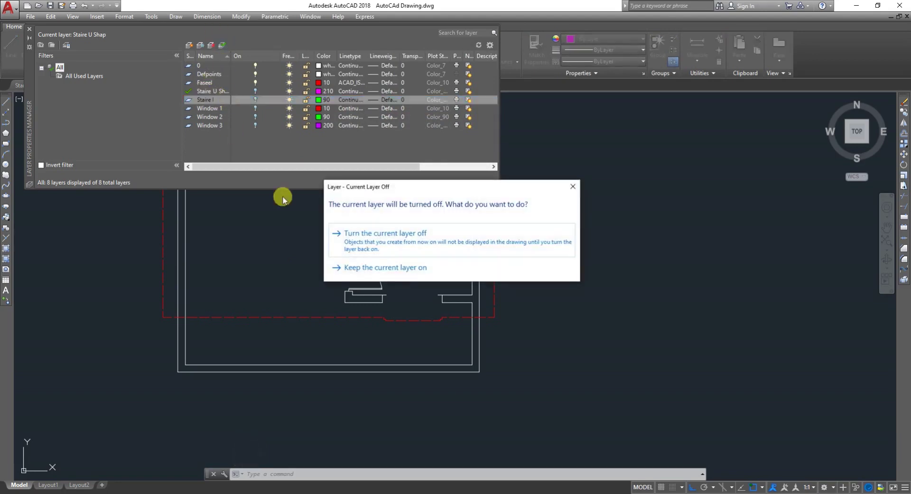
left_click(410, 267)
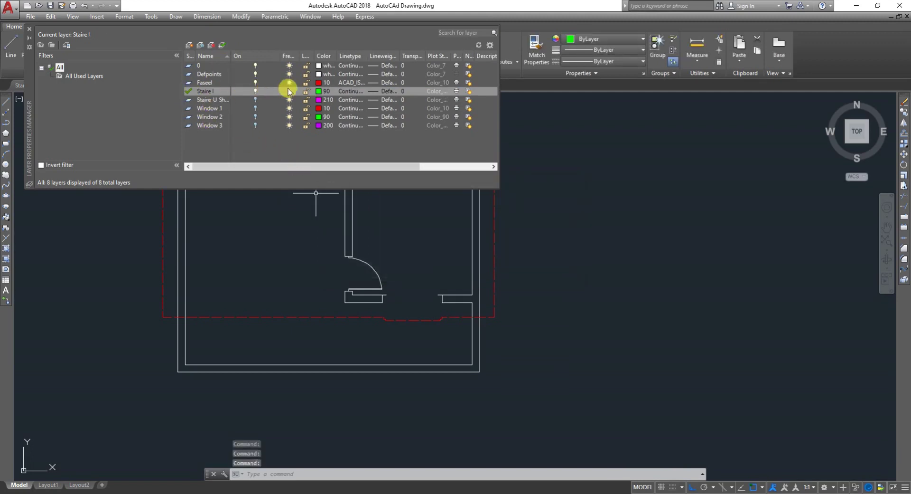
left_click(29, 29)
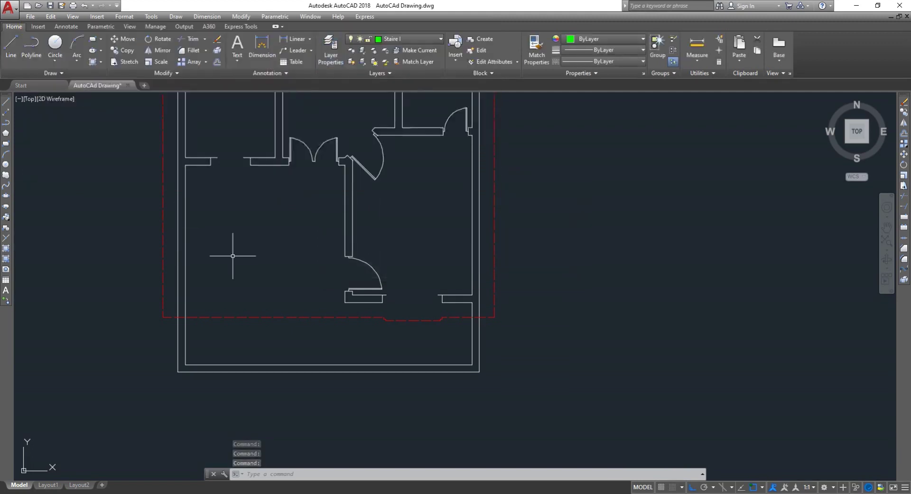
Step: Draw a vertical line along the inner face of the room's left wall, from the upper corner down to the red dashed line
type("l")
key("Return")
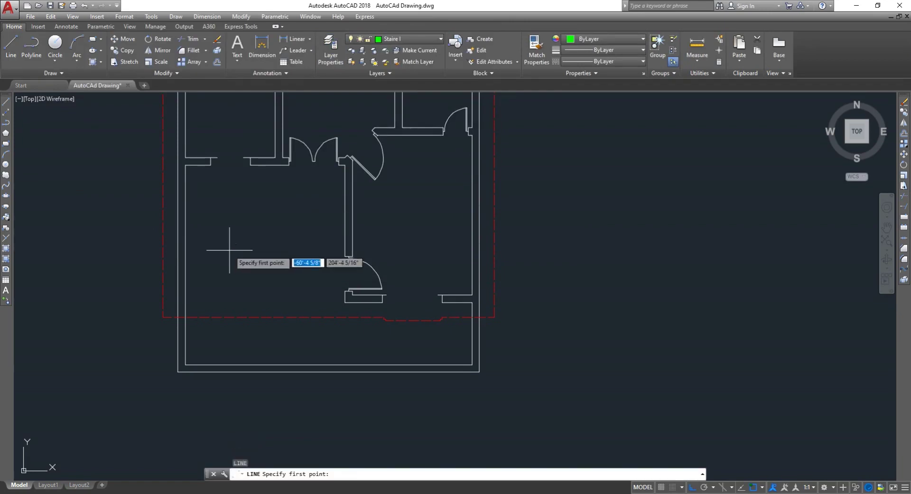
left_click(186, 165)
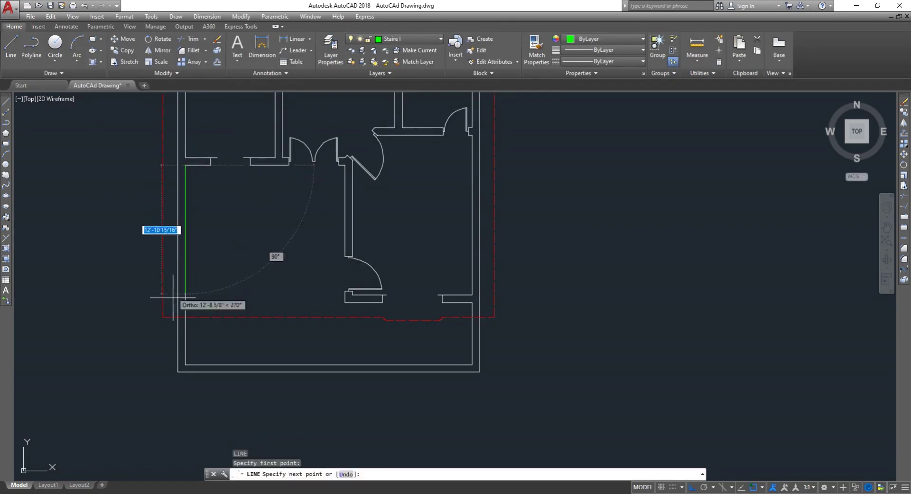
left_click(185, 312)
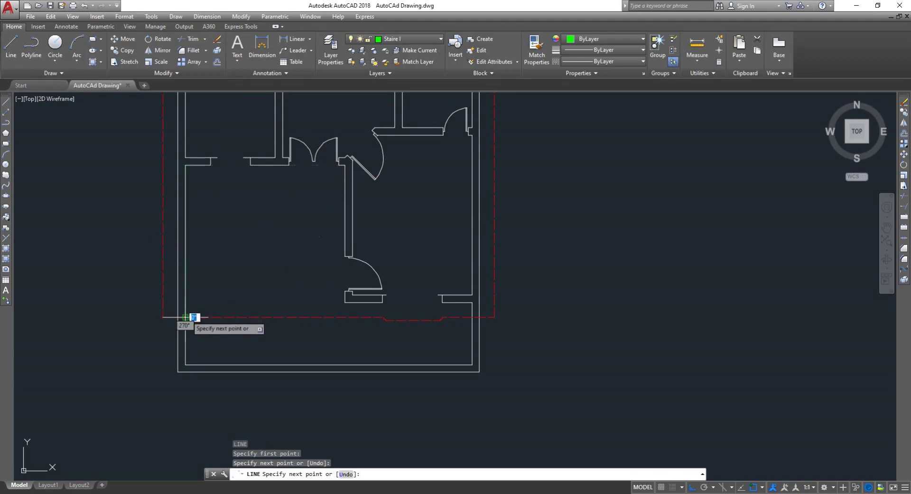
key("Return")
scroll(193, 183, "up", 4)
scroll(209, 185, "down", 2)
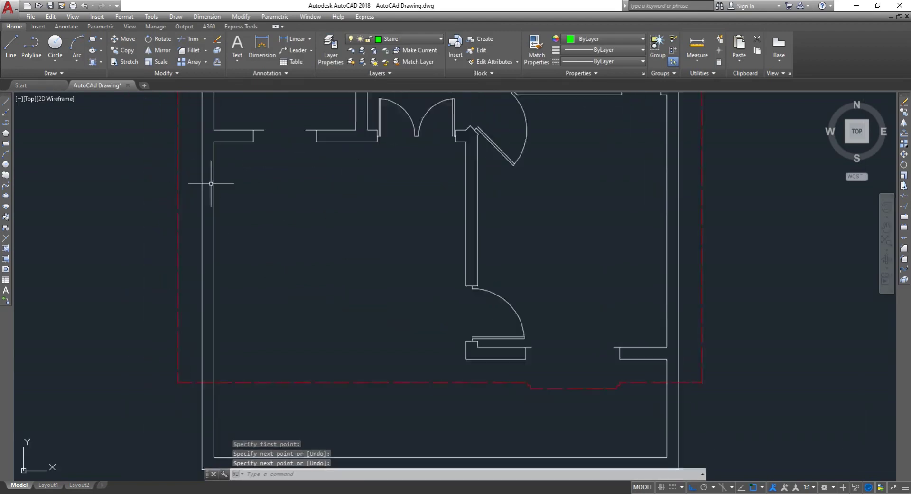
Step: Draw a 4.5' horizontal line rightward from the room's upper-left inner corner as the first stair line
scroll(251, 114, "up", 4)
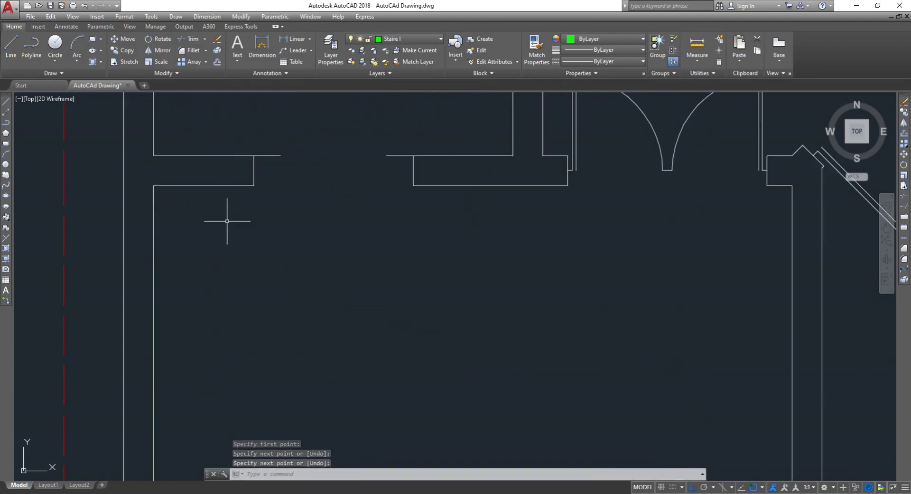
scroll(207, 215, "down", 4)
type("l")
key("Return")
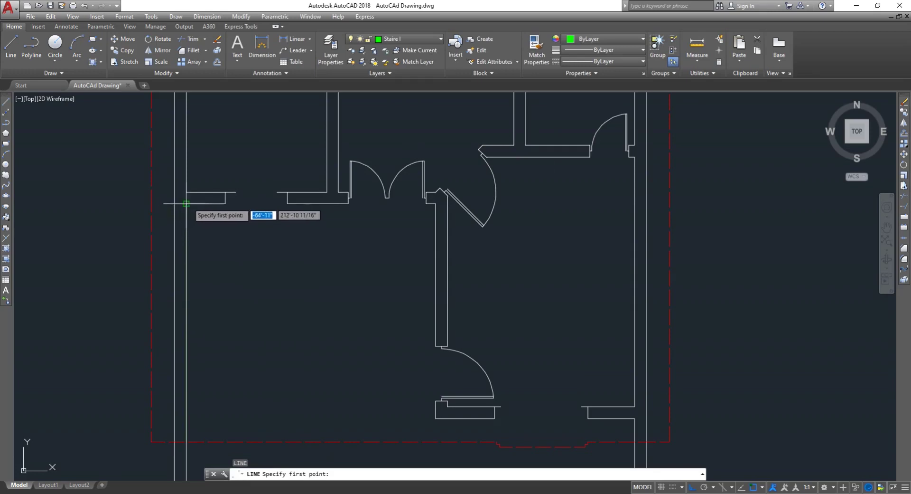
left_click(186, 204)
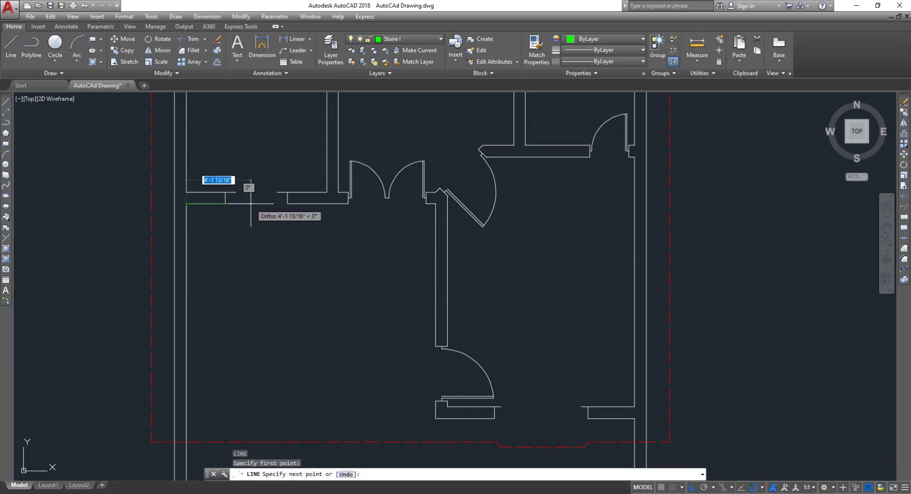
type("4.5")
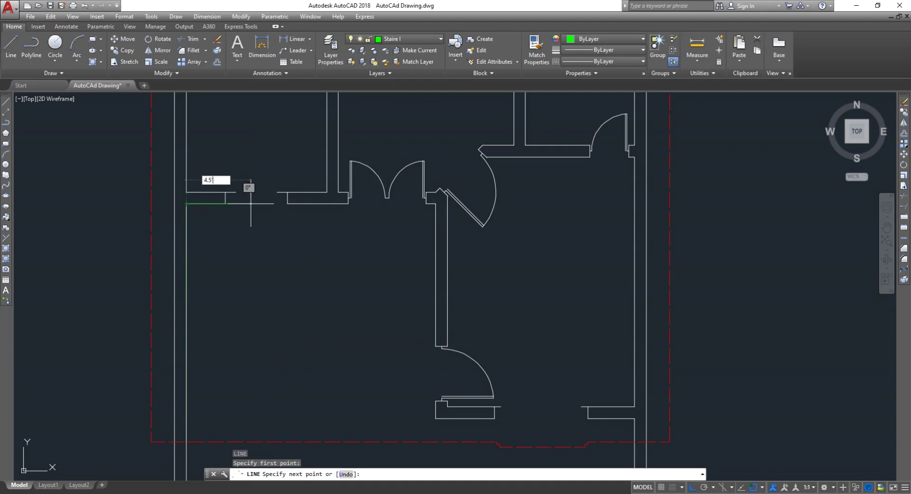
key("Return")
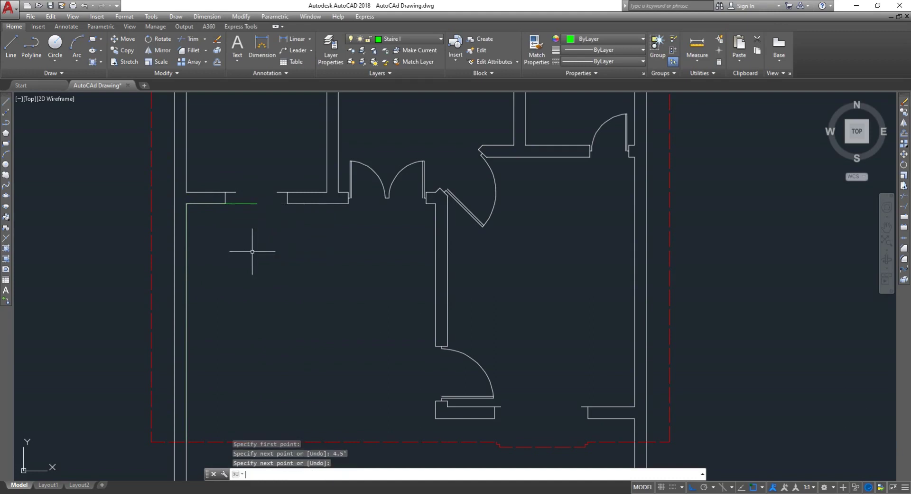
key("Return")
Step: Offset the 4.5' stair line downward at 10" spacing, each copy from the previous one, to make 15 more stair lines
scroll(238, 204, "up", 2)
scroll(235, 202, "down", 2)
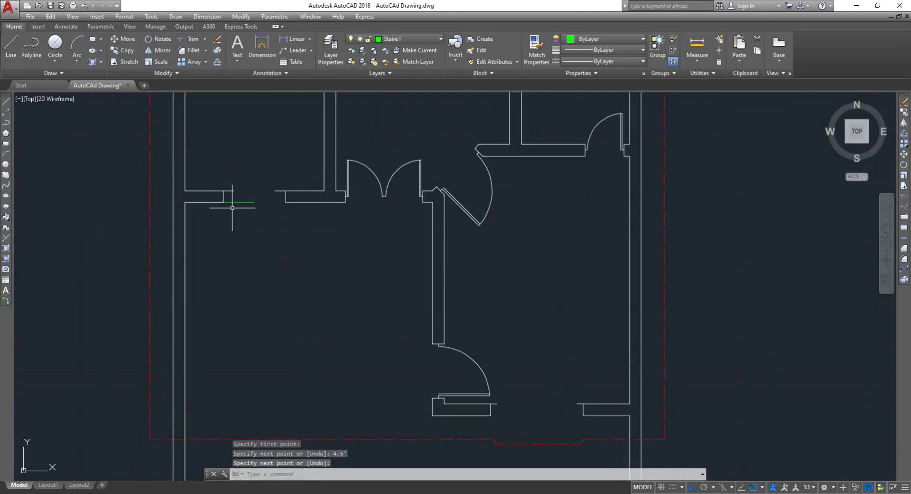
type("o")
key("Return")
type("10")
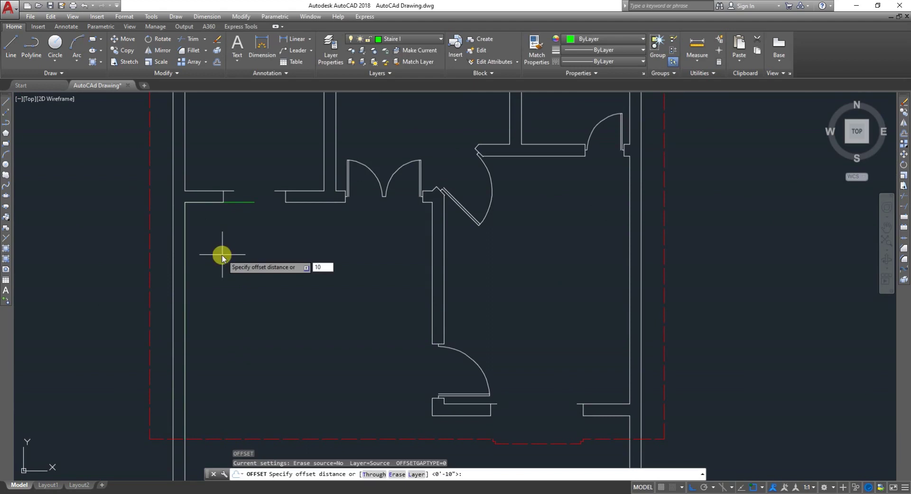
key("Return")
scroll(227, 208, "up", 2)
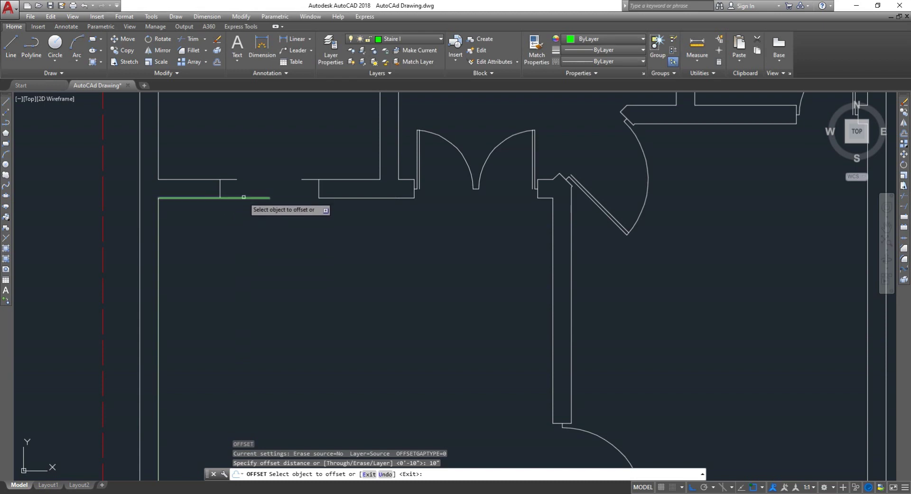
left_click(244, 197)
left_click(244, 227)
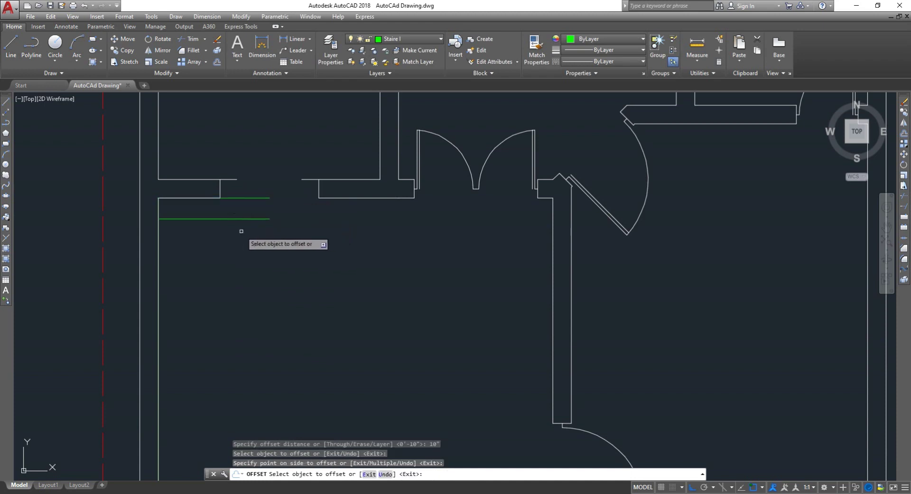
left_click(247, 219)
left_click(244, 245)
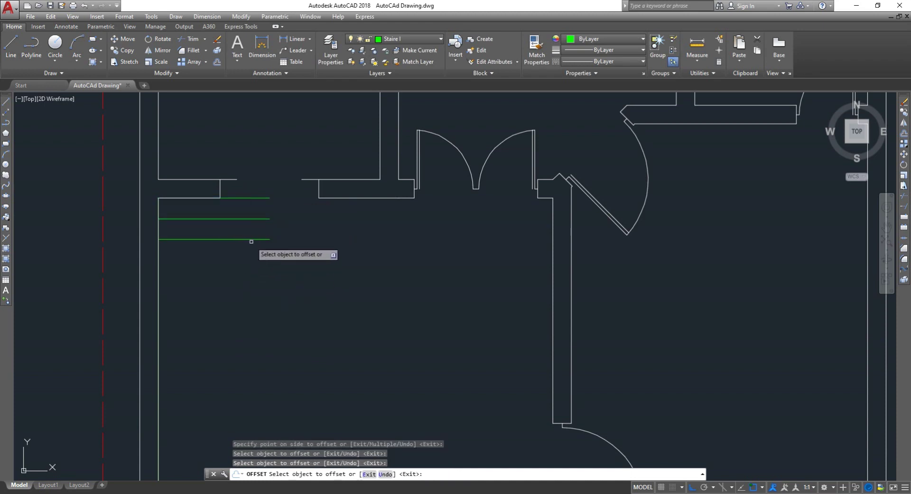
left_click(253, 239)
left_click(249, 265)
left_click(241, 259)
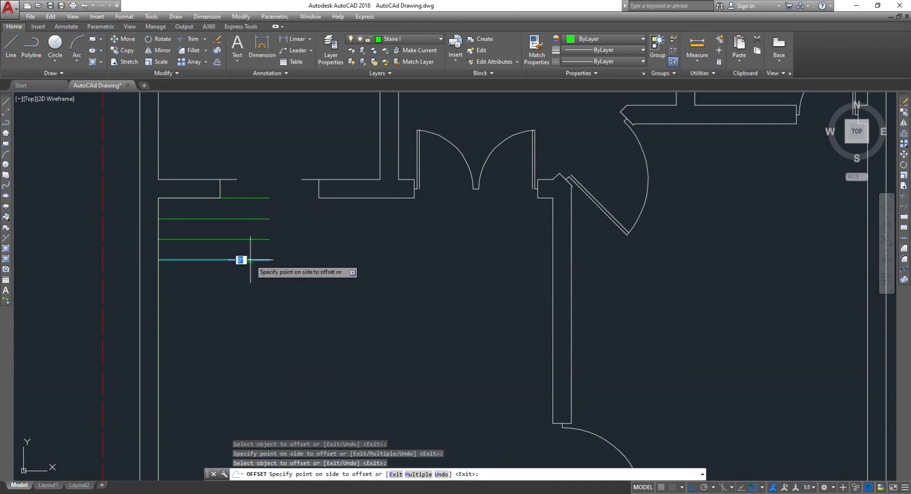
left_click(248, 299)
left_click(250, 279)
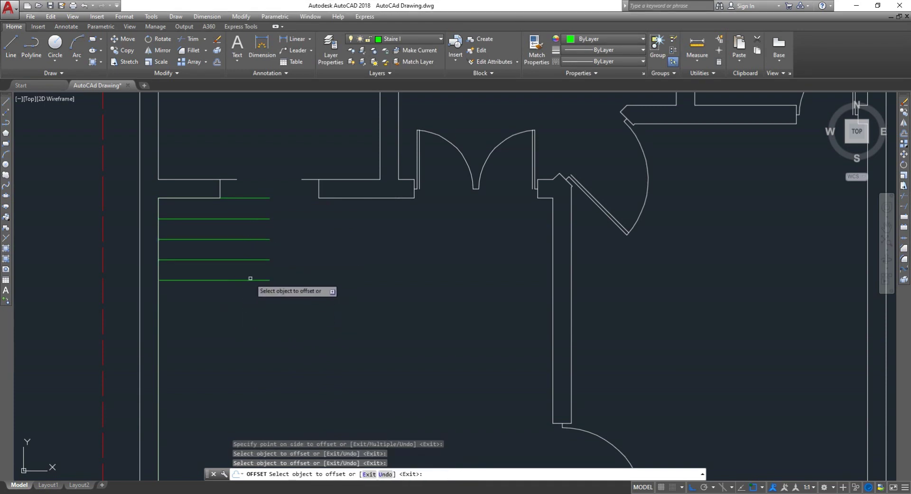
left_click(246, 300)
left_click(246, 300)
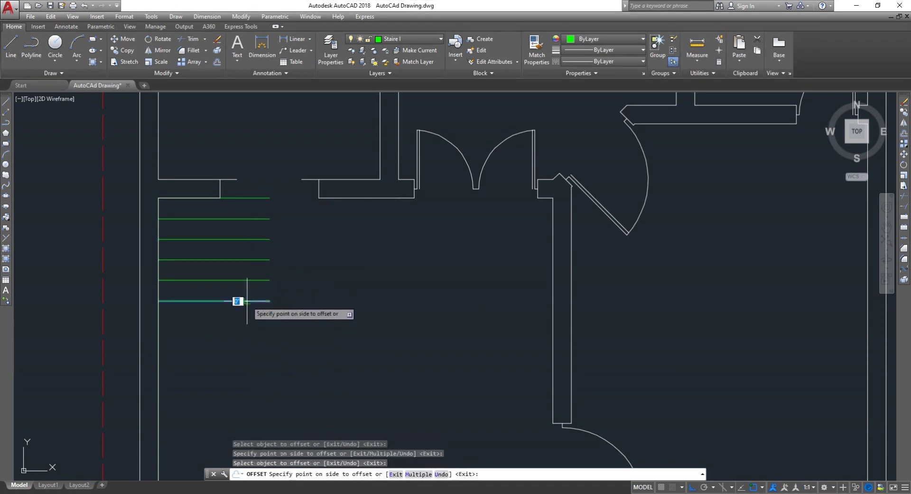
left_click(246, 316)
left_click(246, 321)
left_click(247, 332)
left_click(246, 342)
left_click(246, 359)
scroll(247, 360, "down", 2)
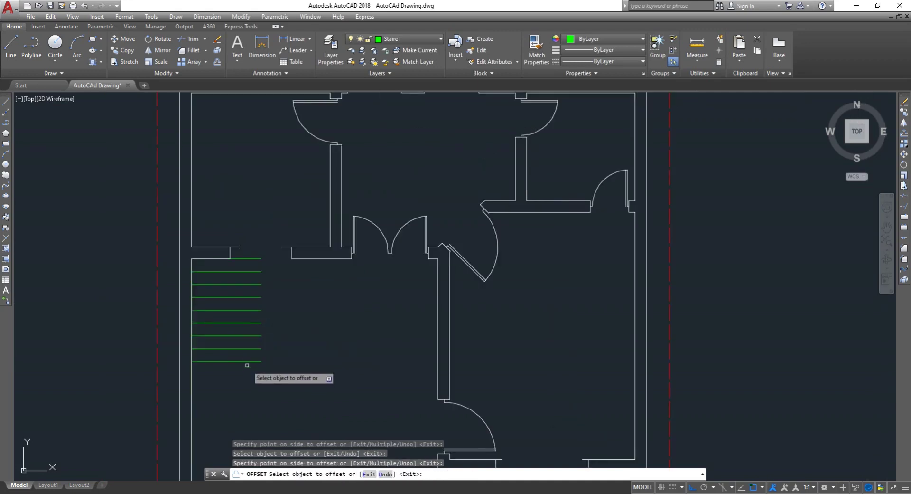
left_click(246, 361)
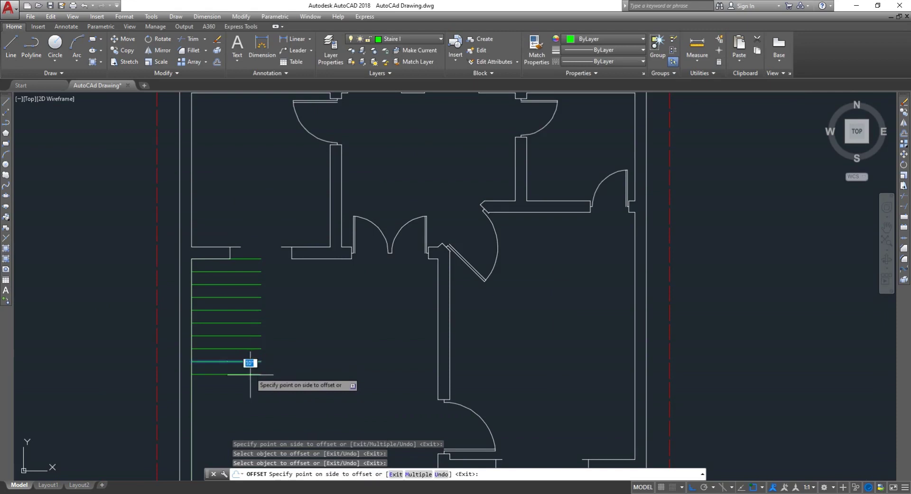
left_click(250, 383)
left_click(253, 374)
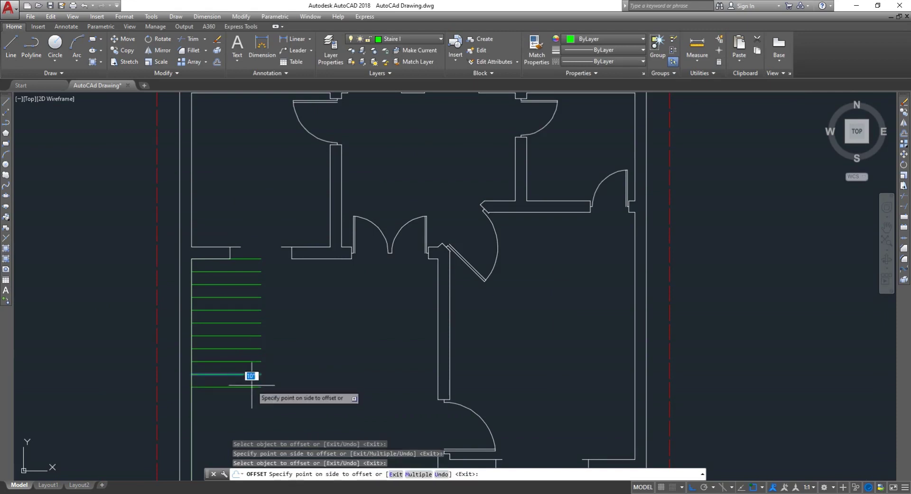
left_click(250, 382)
scroll(243, 342, "down", 3)
scroll(238, 409, "up", 2)
left_click(250, 380)
left_click(251, 390)
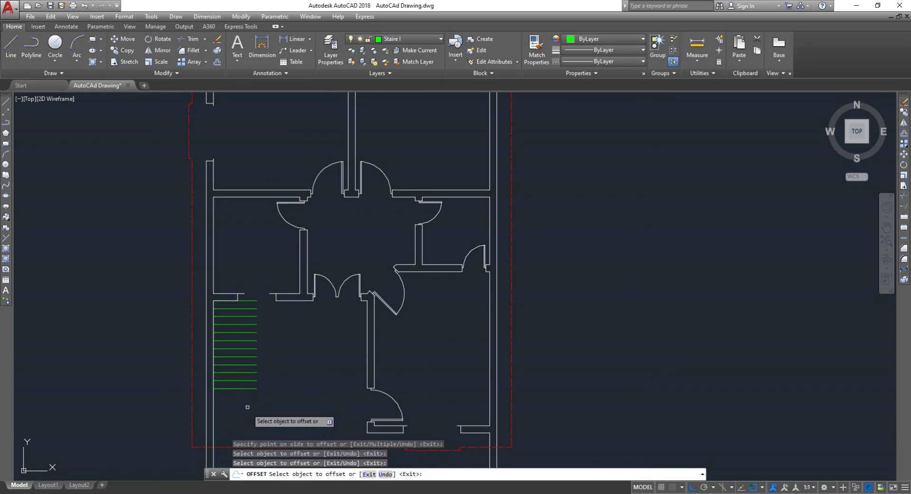
left_click(251, 389)
left_click(249, 409)
left_click(248, 397)
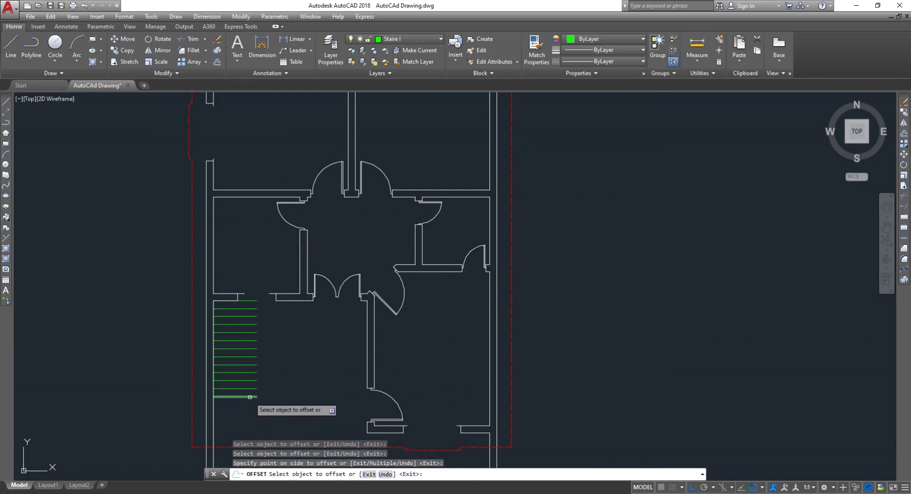
left_click(247, 411)
left_click(247, 404)
left_click(248, 416)
left_click(248, 412)
left_click(247, 418)
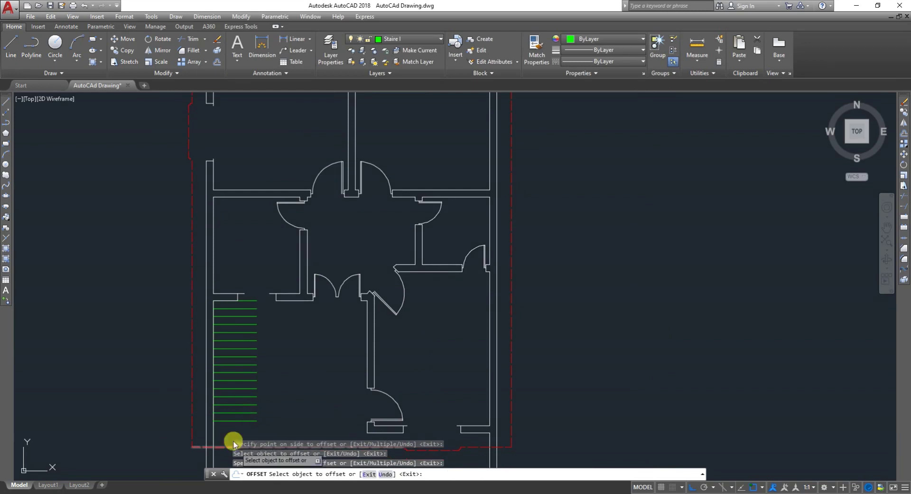
scroll(230, 402, "down", 4)
scroll(230, 403, "up", 8)
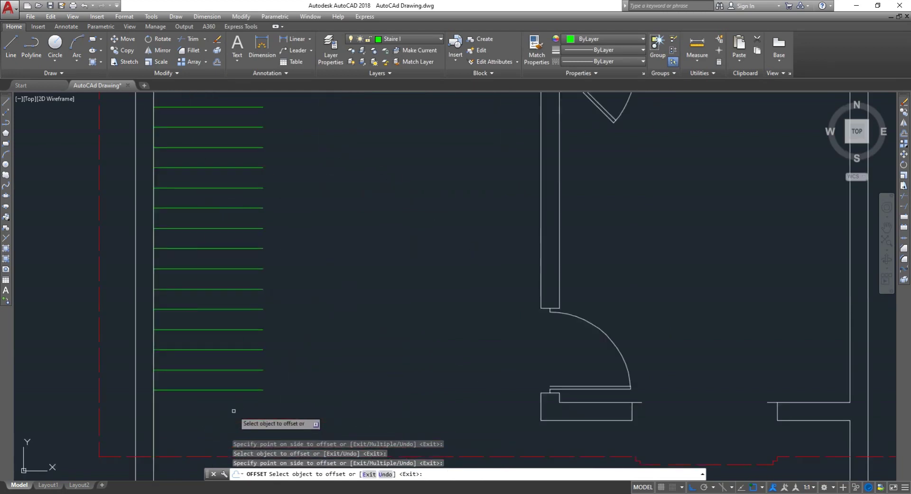
scroll(237, 408, "down", 2)
key("Escape")
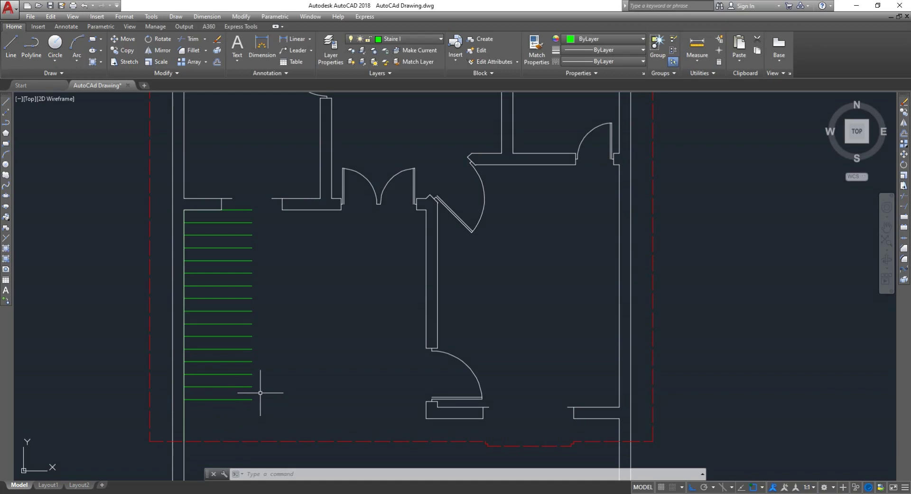
Step: Draw a vertical line joining the right ends of the stair lines, from the lowest line up to the topmost
type("l")
key("Return")
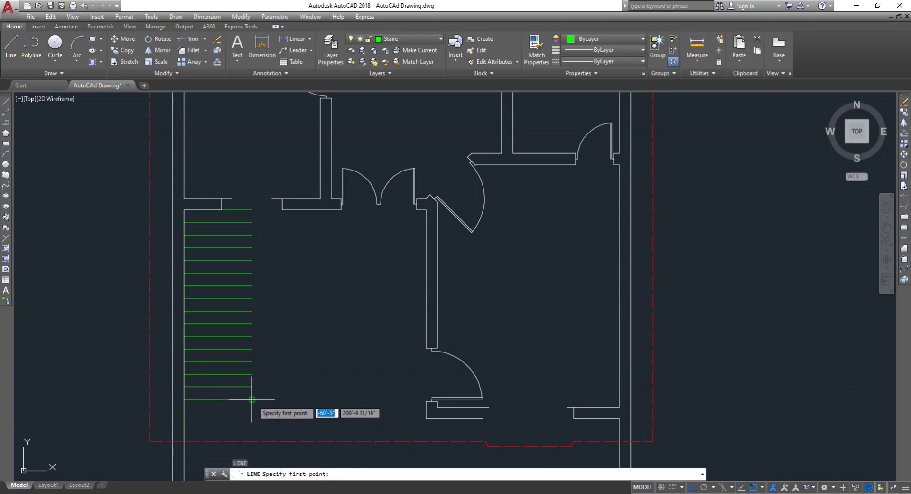
left_click(252, 399)
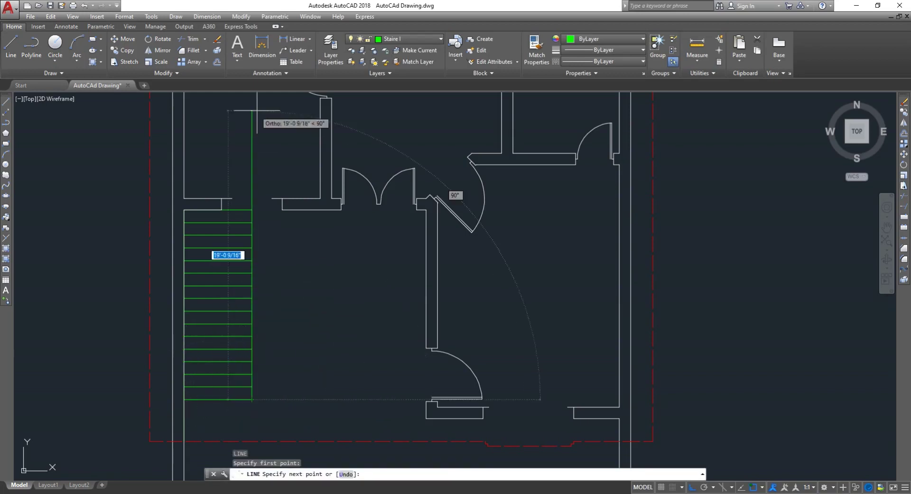
left_click(252, 209)
key("Escape")
Step: Draw a vertical direction line from the midpoint of the lowest stair line up across seven steps to a stair line's midpoint
scroll(190, 333, "up", 6)
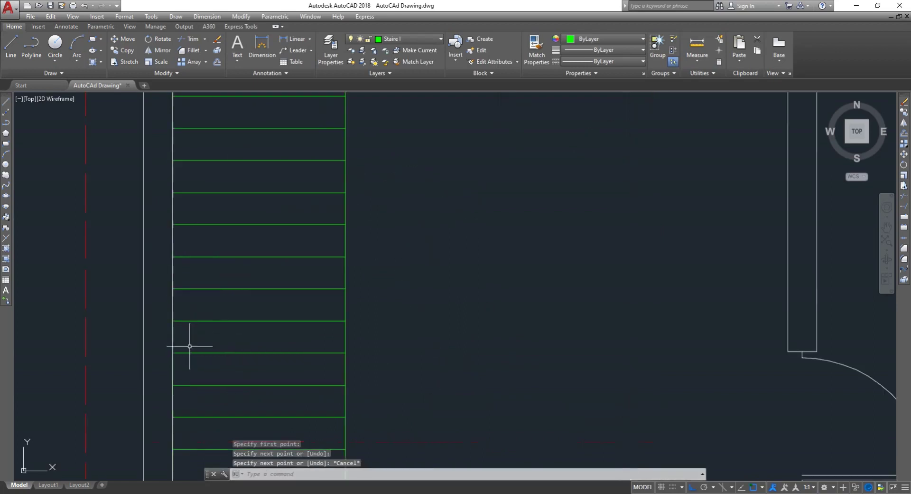
scroll(215, 306, "down", 8)
scroll(218, 326, "up", 6)
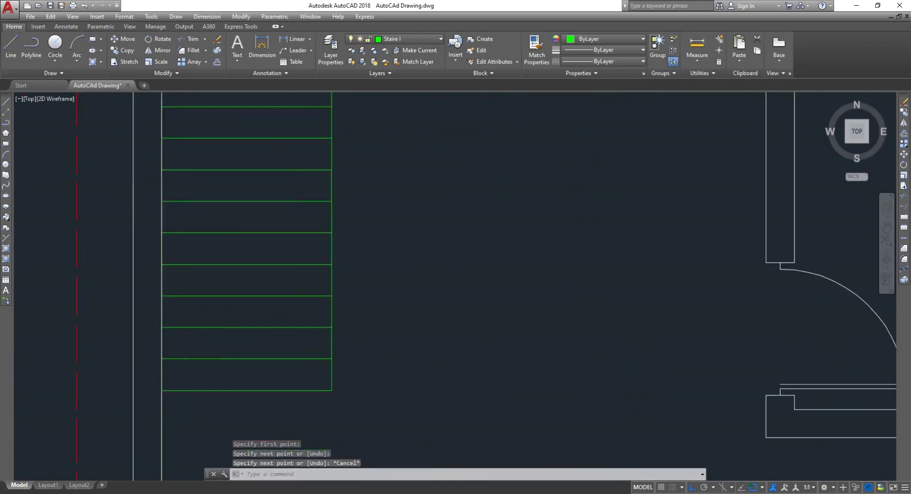
scroll(219, 331, "down", 2)
left_click(219, 330)
key("Return")
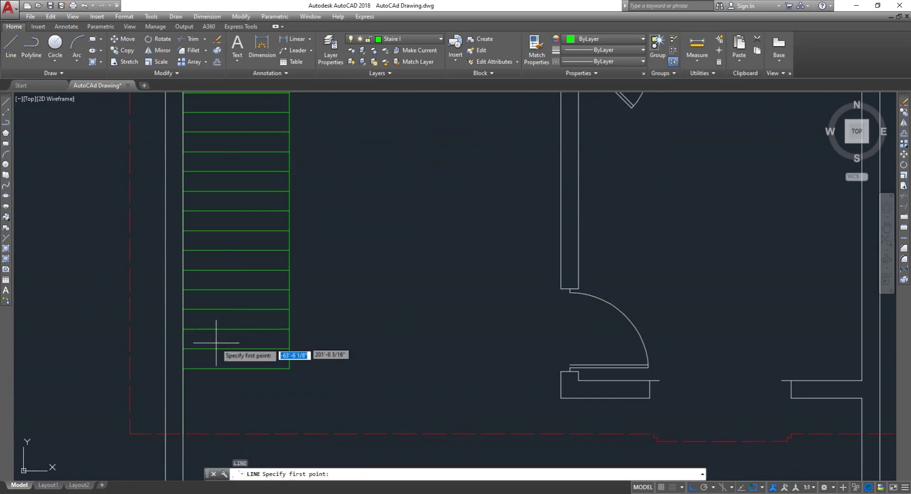
left_click(235, 369)
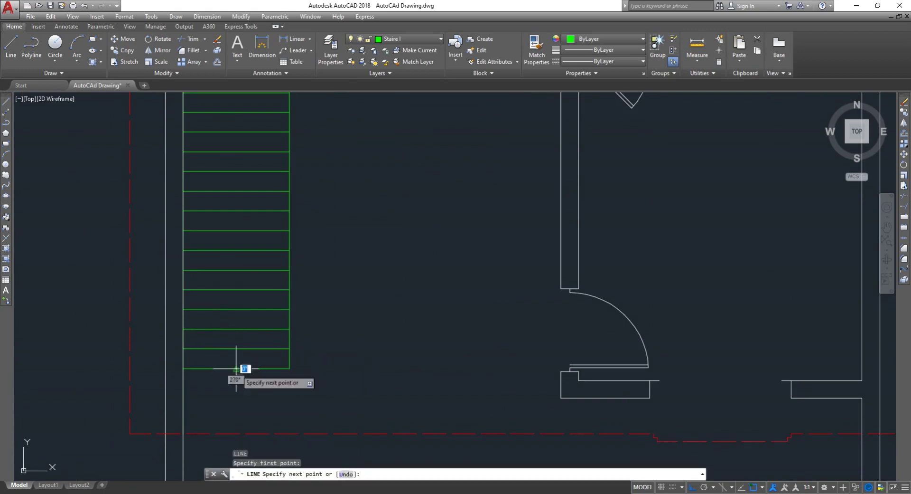
left_click(236, 232)
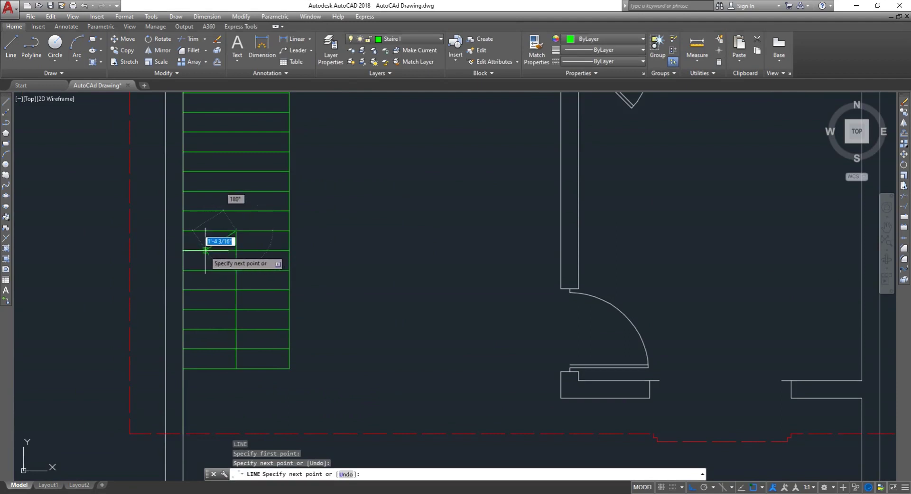
Step: Draw two slanted lines from the direction line's upper end down to the next stair line, one per side, as an arrowhead
left_click(208, 251)
key("Return")
key("Return")
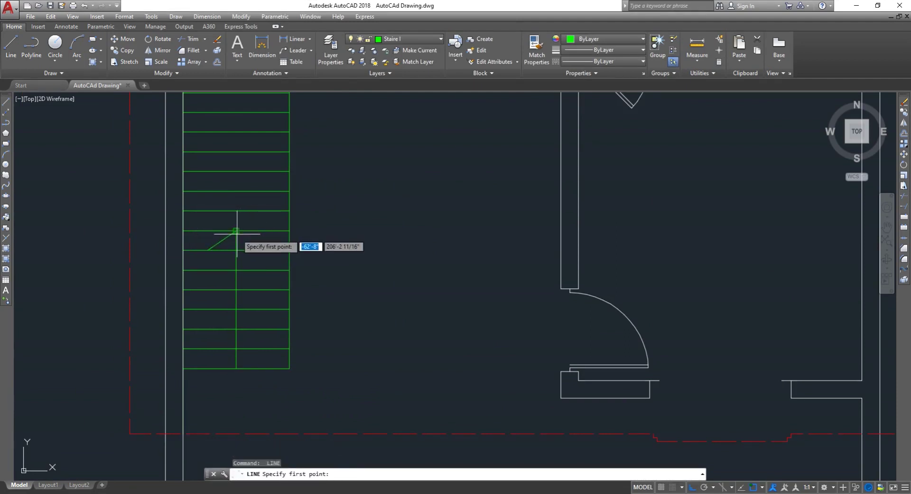
left_click(236, 231)
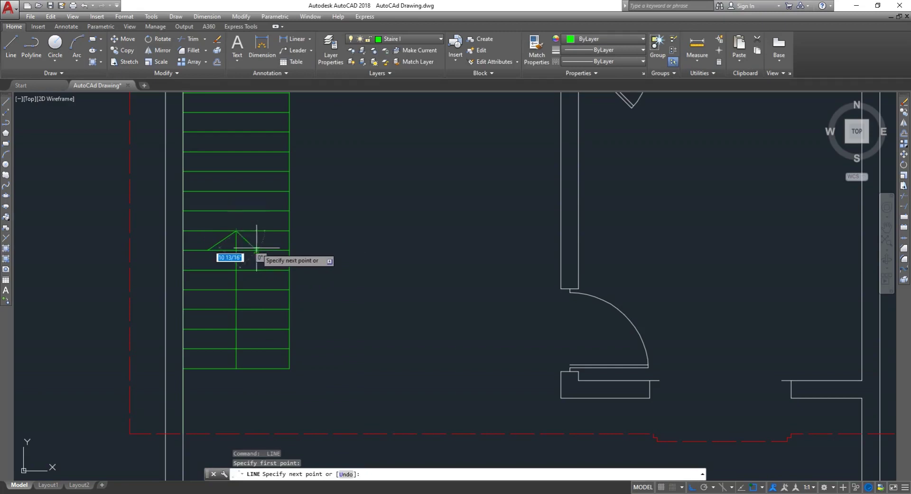
left_click(259, 250)
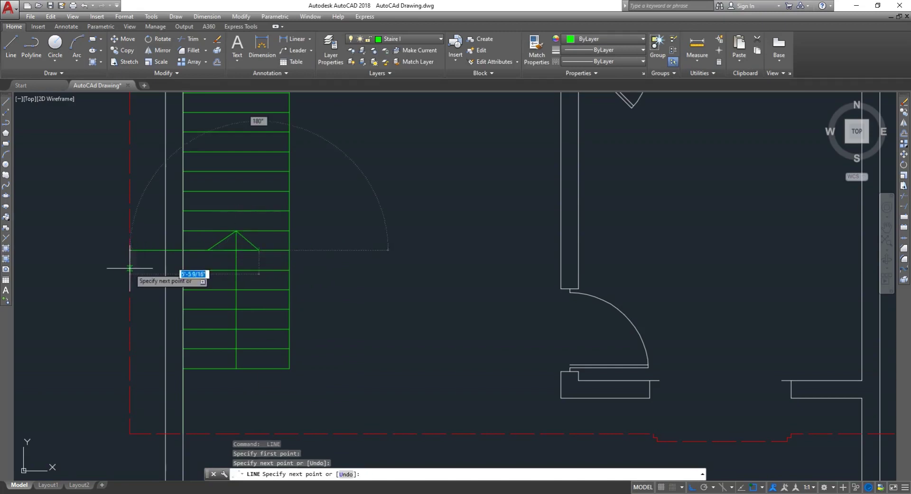
key("Escape")
scroll(238, 265, "down", 5)
scroll(240, 256, "up", 7)
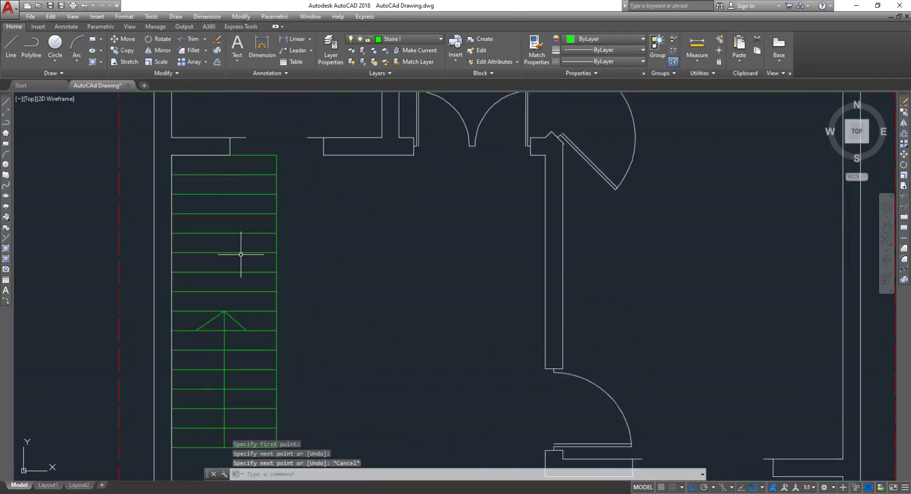
scroll(241, 254, "down", 5)
scroll(259, 317, "up", 5)
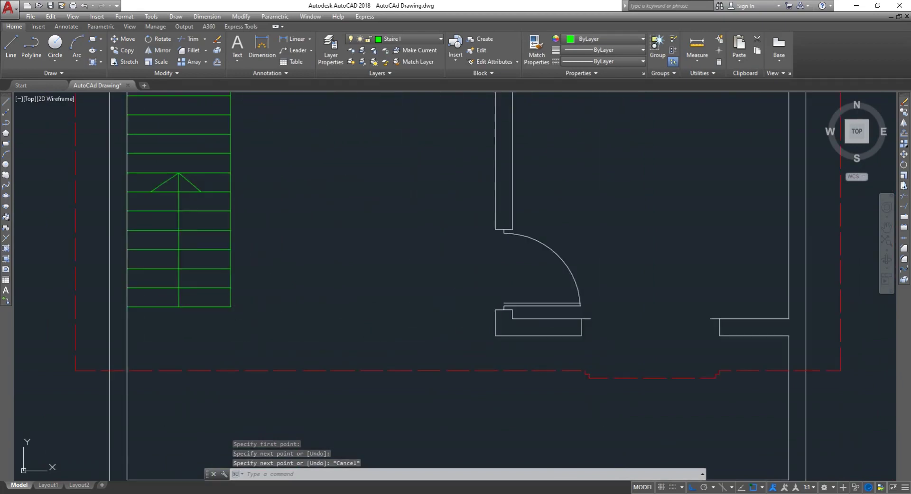
left_click(260, 317)
scroll(189, 247, "down", 5)
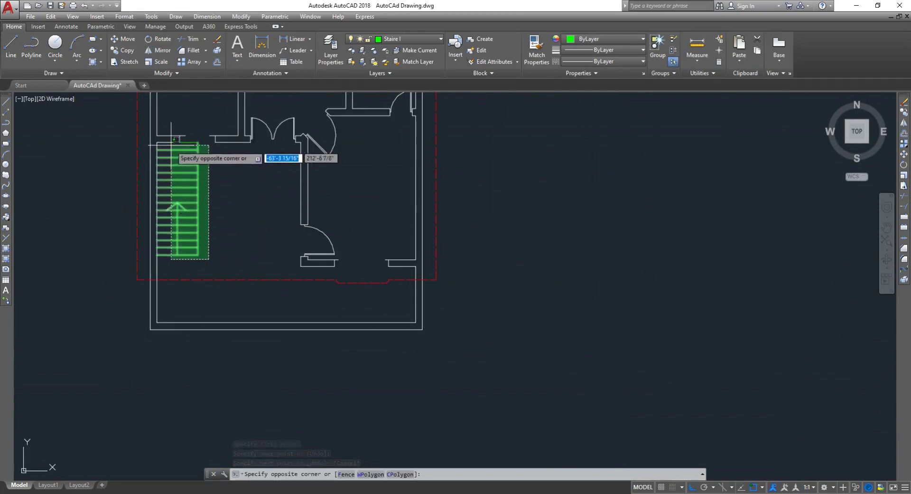
scroll(179, 136, "up", 5)
scroll(180, 136, "up", 2)
left_click(212, 146)
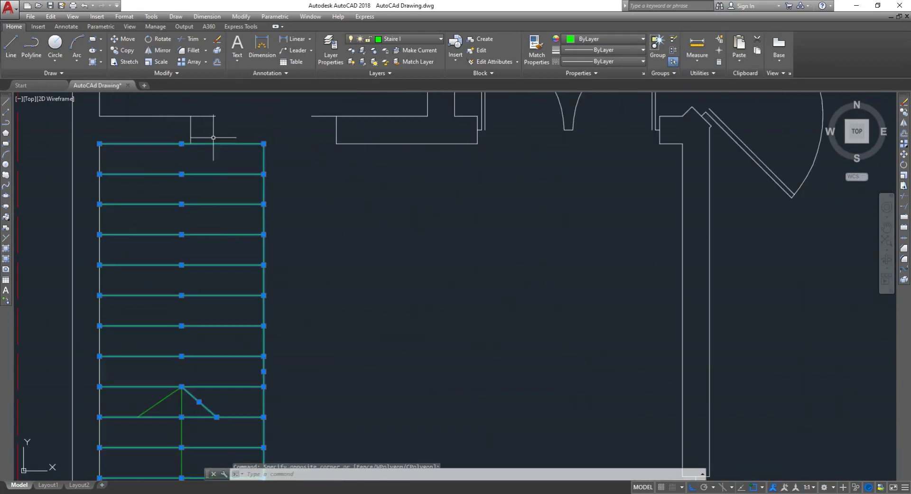
scroll(197, 372, "down", 5)
scroll(197, 372, "up", 5)
scroll(209, 350, "down", 5)
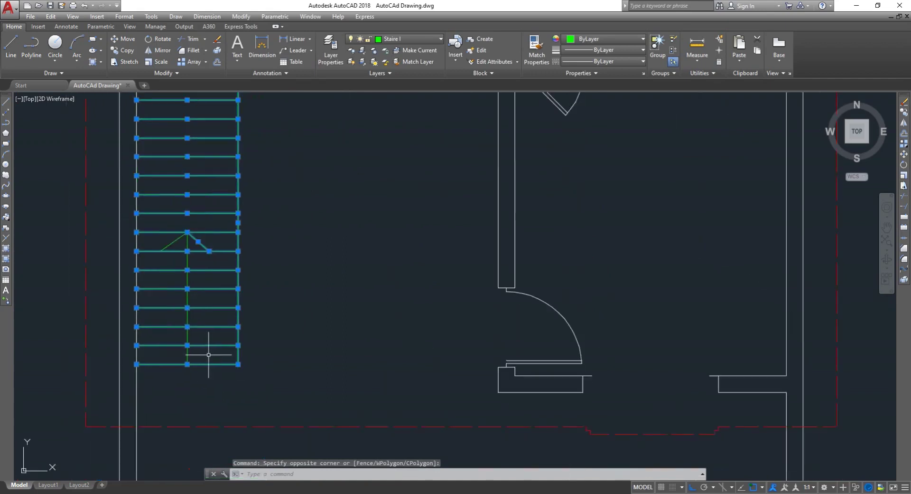
key("Escape")
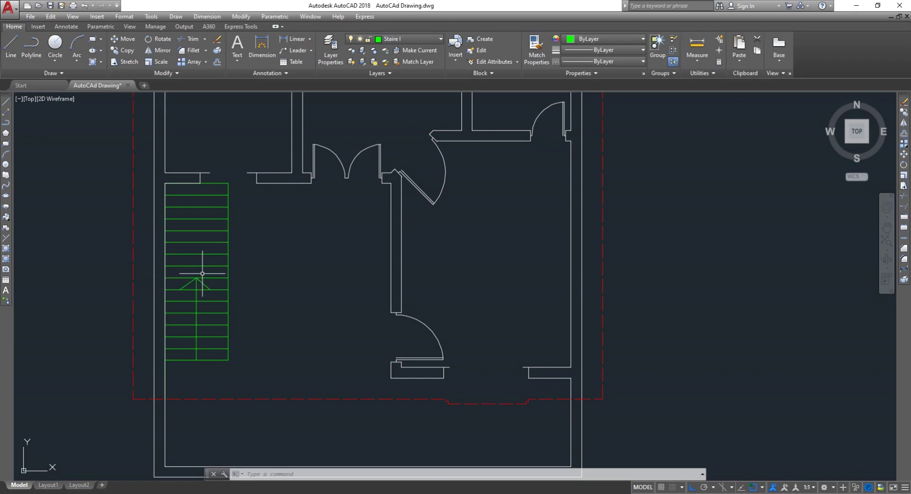
Step: Examine the staircase and its upward direction arrow, both up close and within the whole floor plan
scroll(201, 277, "down", 5)
scroll(202, 274, "up", 7)
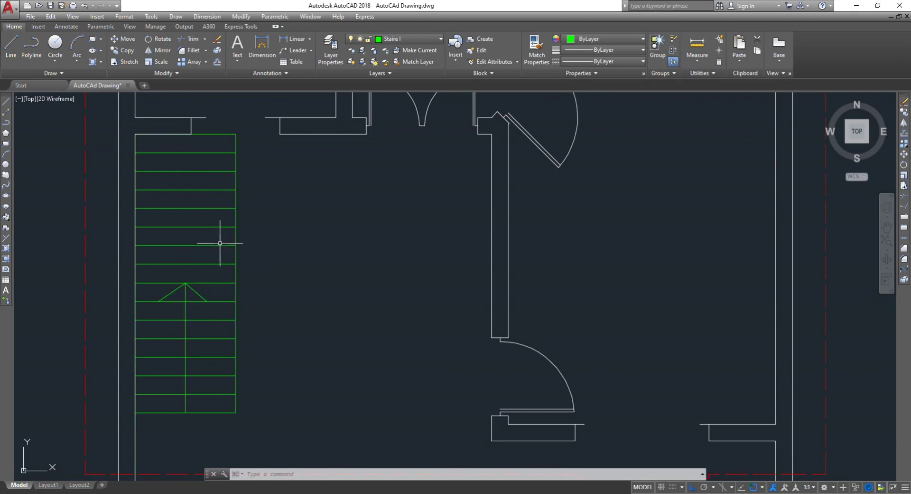
scroll(222, 241, "down", 4)
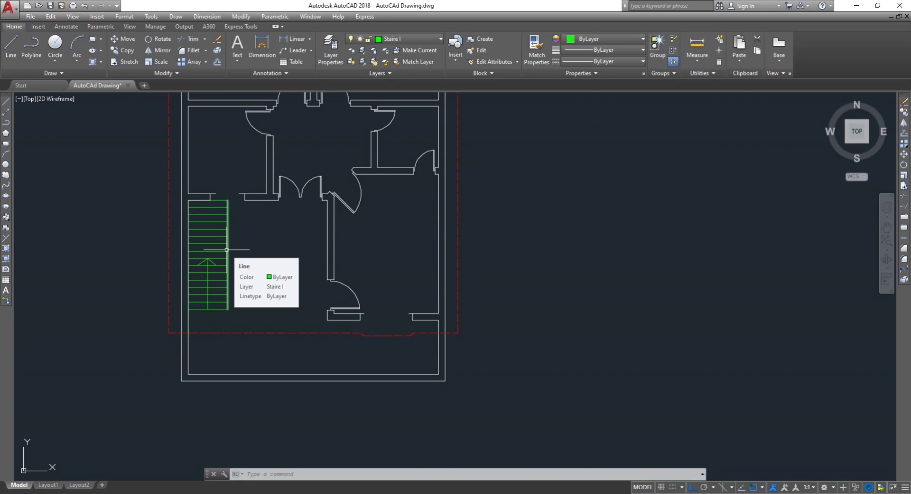
key("Escape")
key("Escape")
scroll(195, 200, "down", 4)
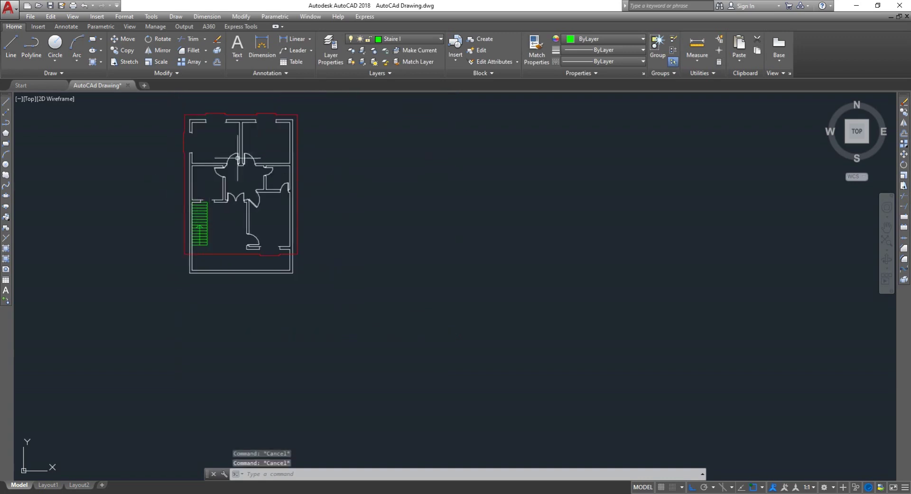
scroll(209, 190, "up", 6)
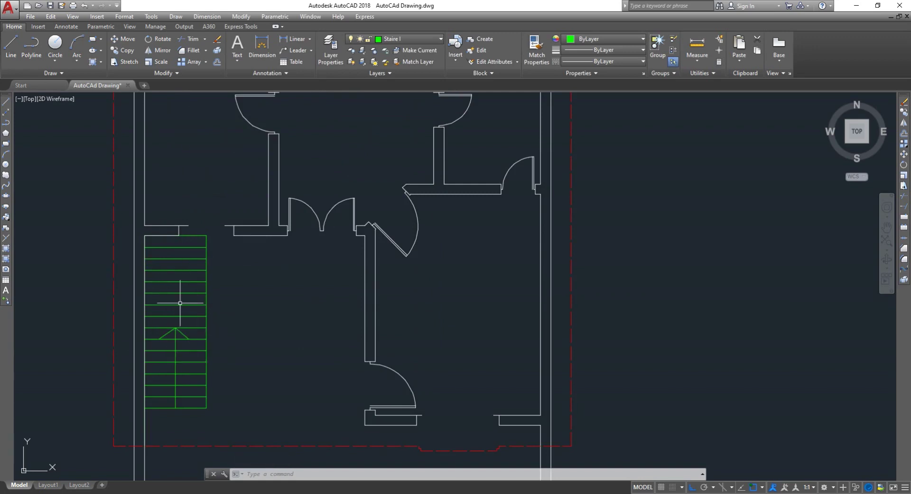
scroll(181, 327, "down", 2)
scroll(179, 306, "up", 6)
scroll(167, 324, "down", 2)
scroll(167, 325, "down", 4)
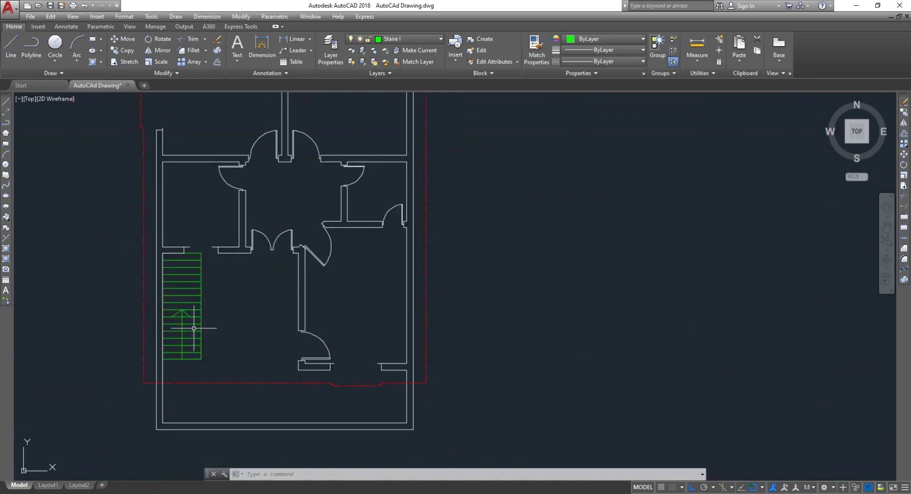
scroll(187, 326, "up", 8)
scroll(187, 327, "down", 6)
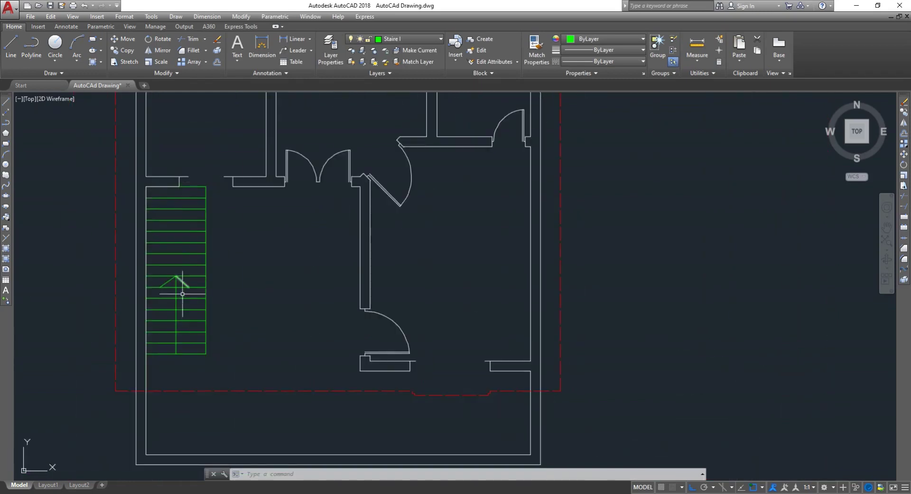
scroll(177, 352, "up", 2)
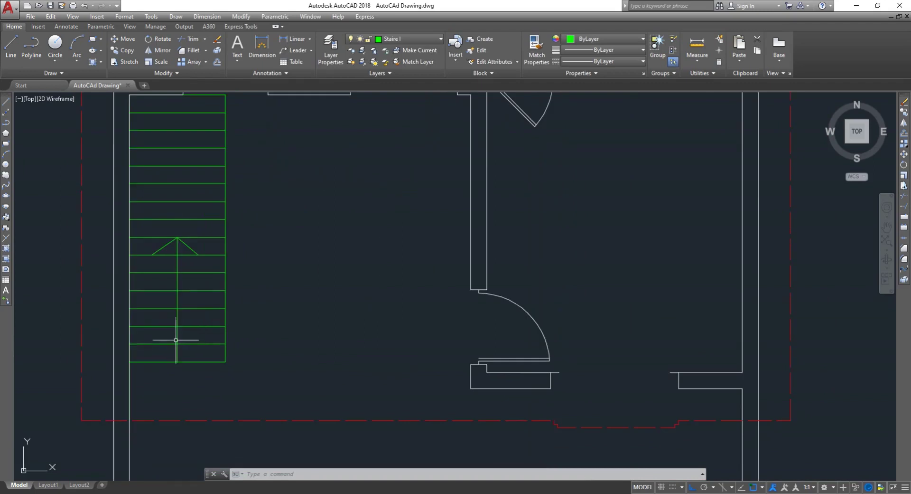